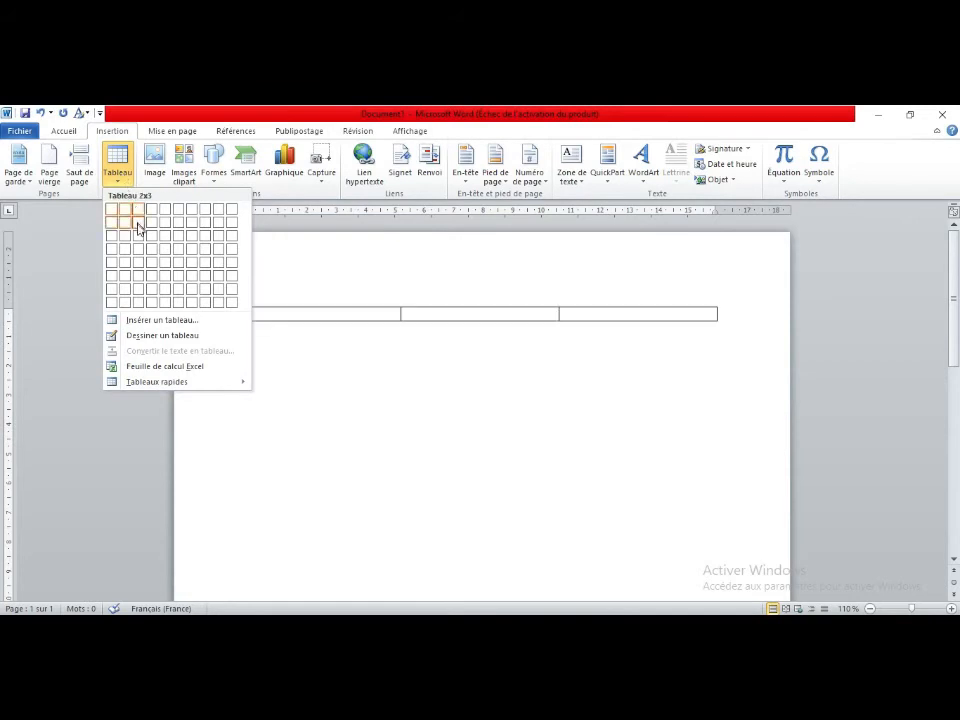
Check the reference image tableau_word - Copie.jpg, return to the Word document and insert a table of four rows and three columns
left_click(730, 627)
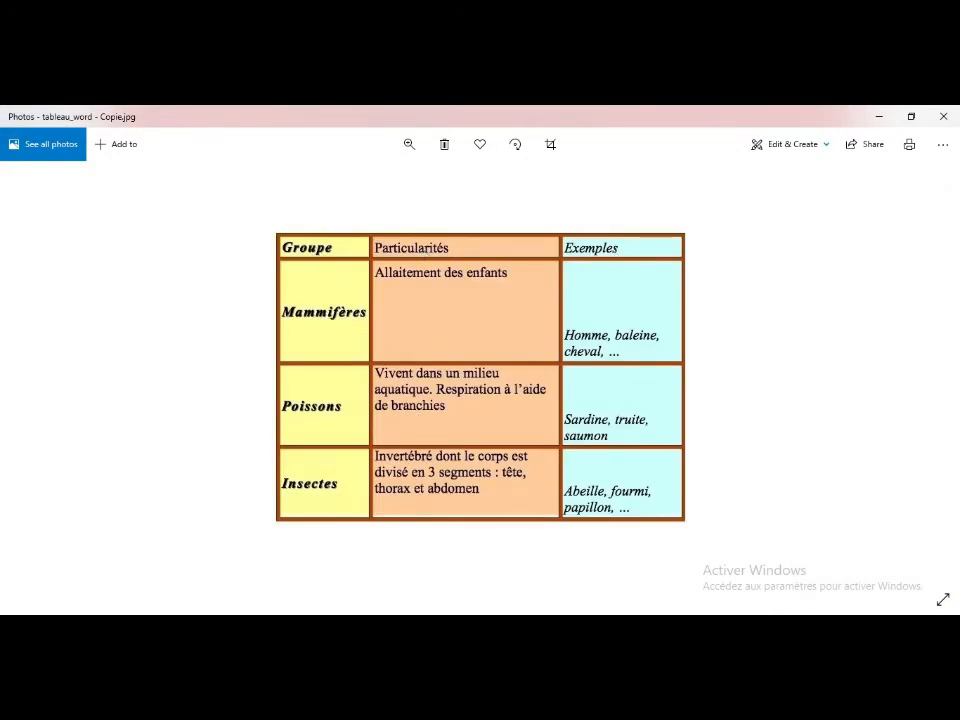
left_click(752, 626)
left_click(118, 163)
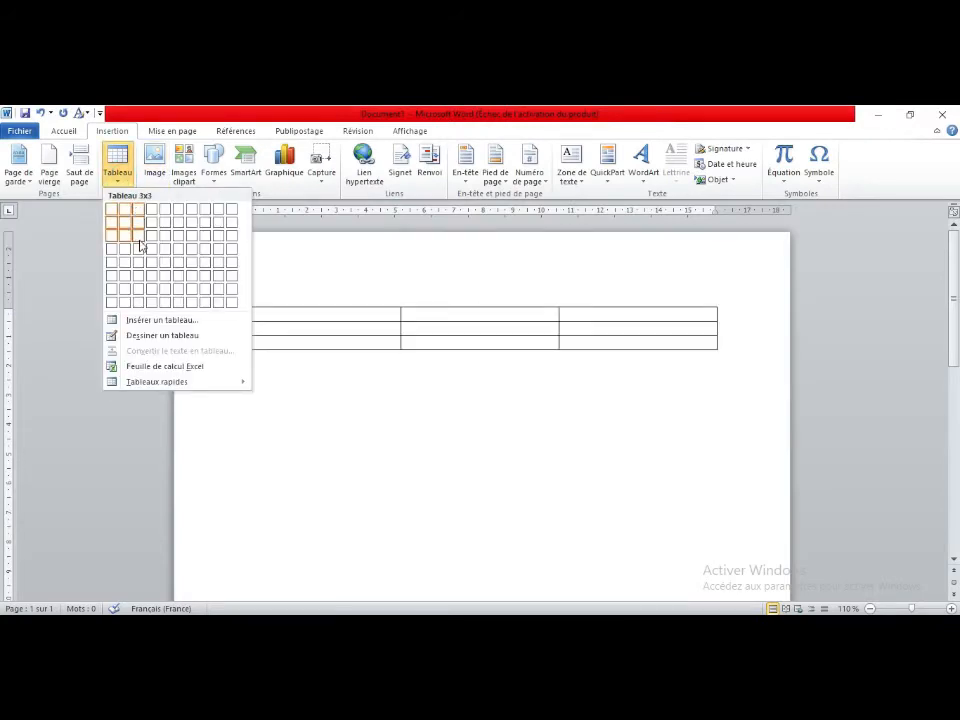
left_click(138, 248)
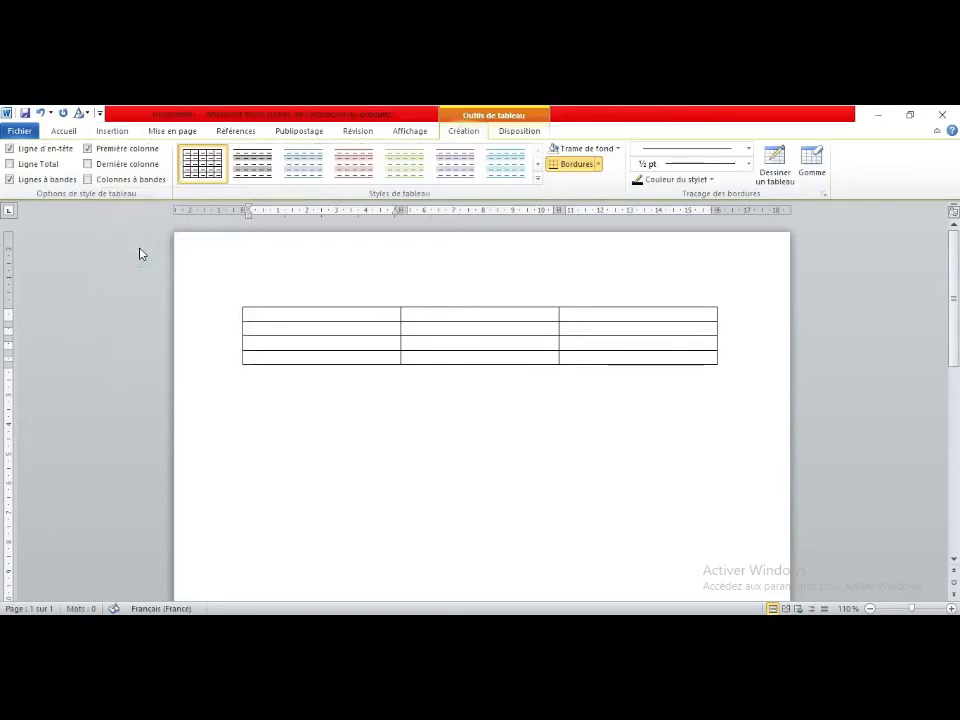
Enter the column headings Groupe, Particularité and Exemples in the table's first row
left_click(300, 318)
type("Groupe")
key("Tab")
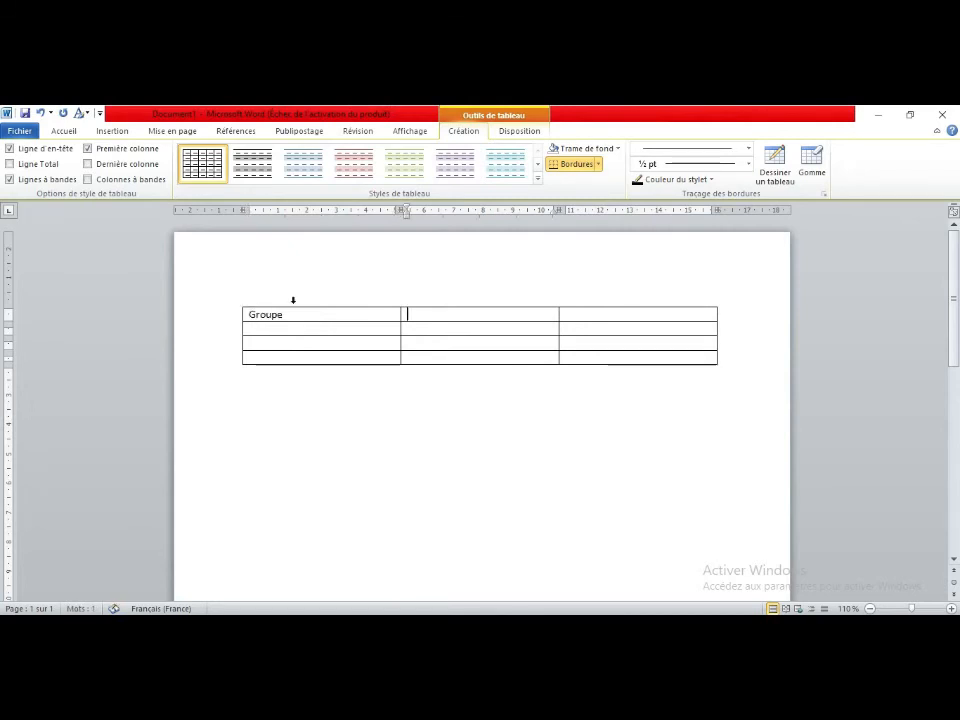
type("Particularité")
key("Tab")
type("Exemples")
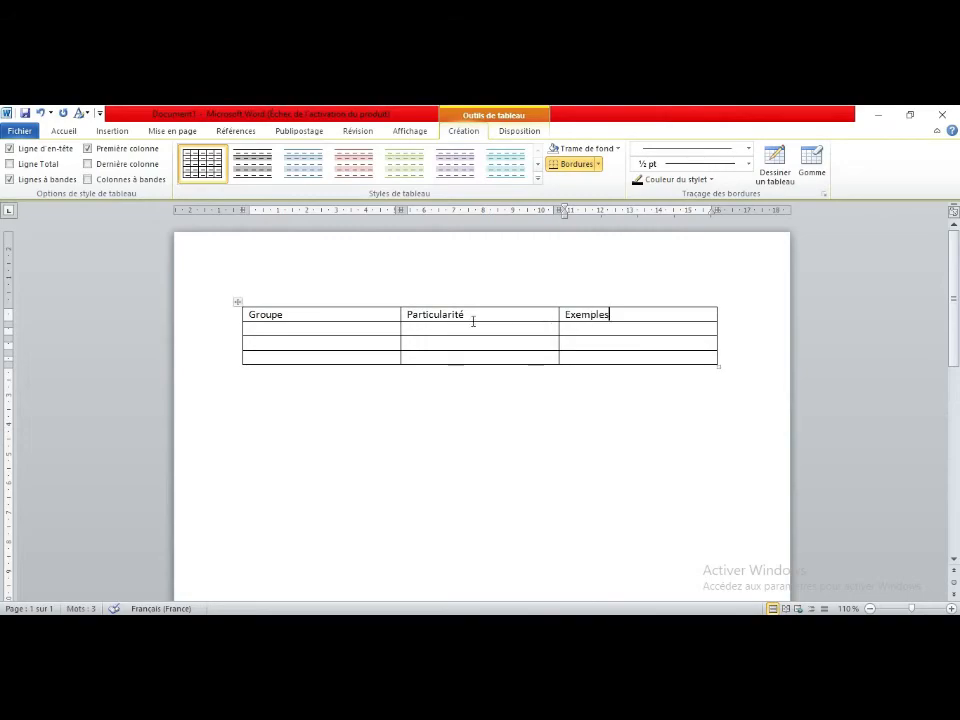
key("Tab")
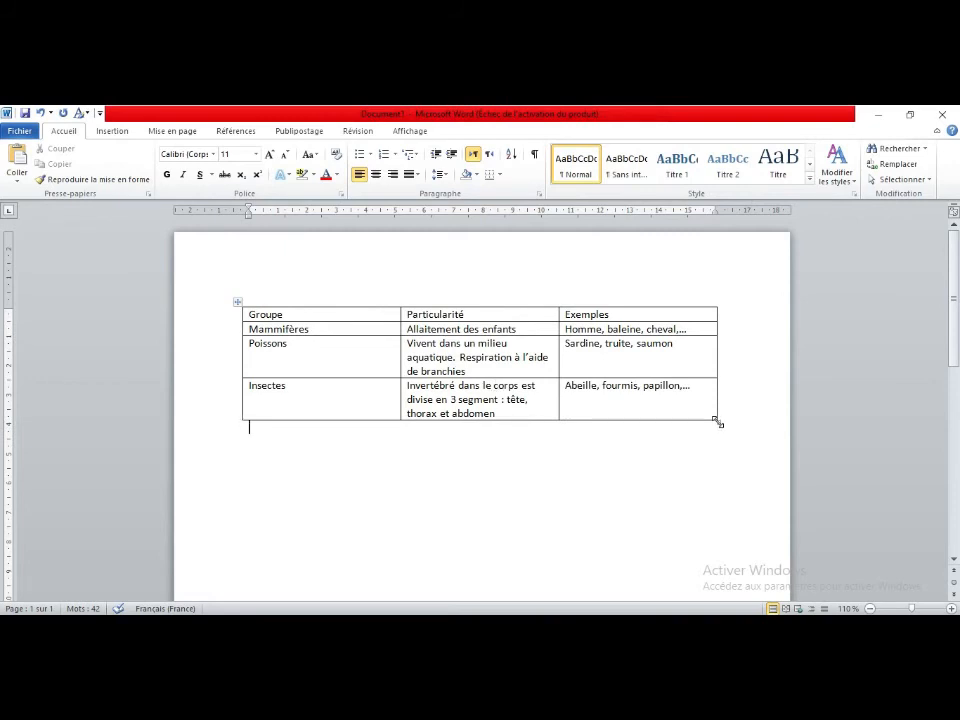
Enlarge the whole table, compare it with the reference image, and narrow the Groupe column to about 3.7 cm
left_click_drag(716, 422, 724, 480)
key("alt+Tab")
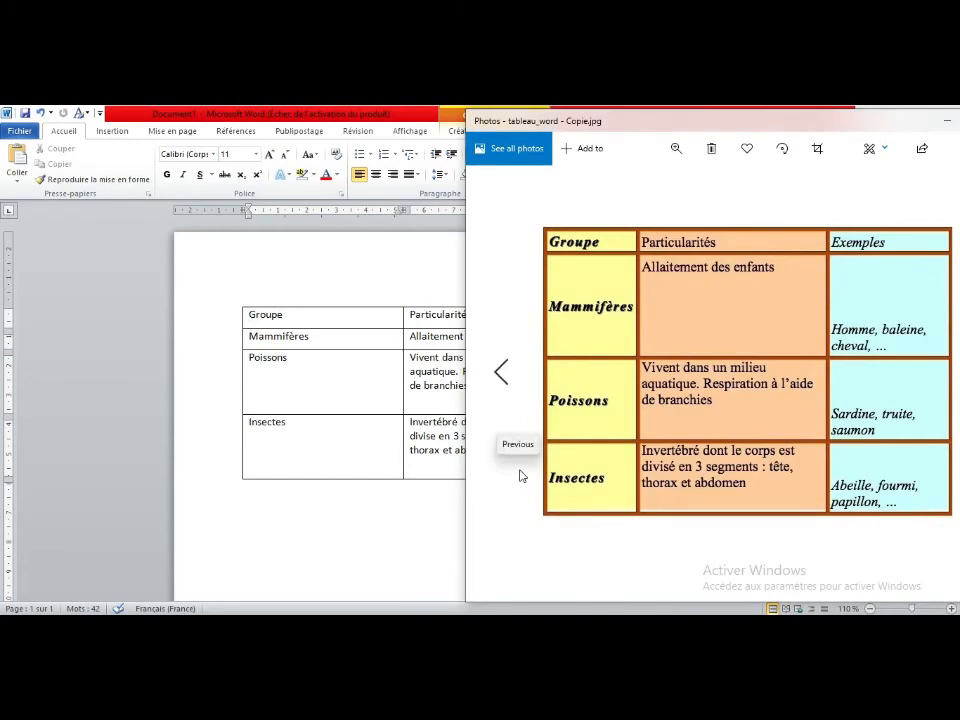
left_click(402, 400)
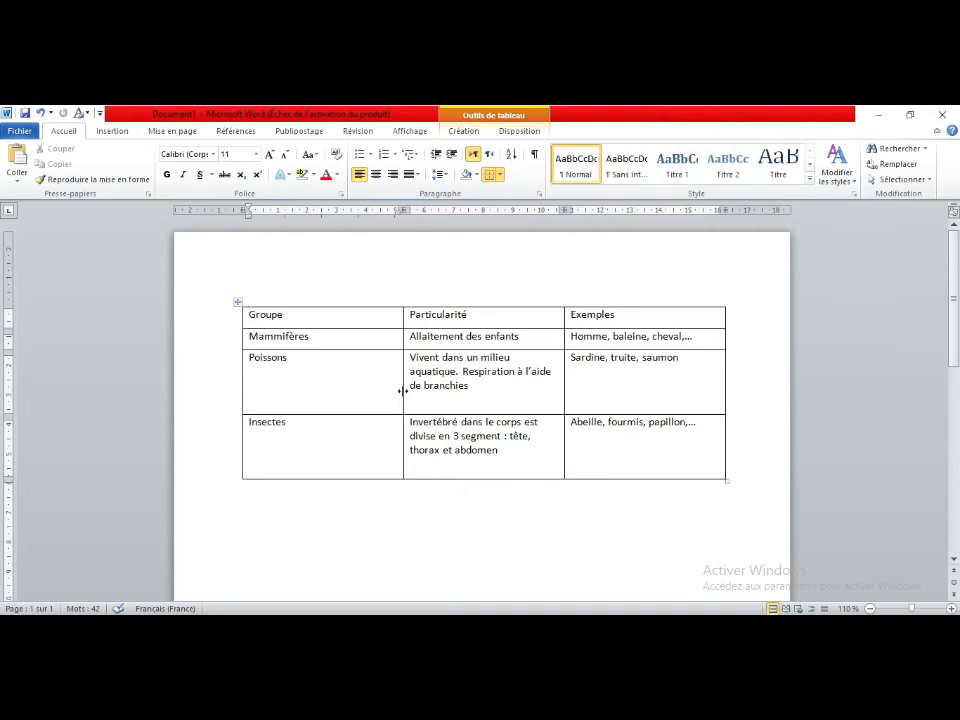
left_click_drag(402, 391, 351, 395)
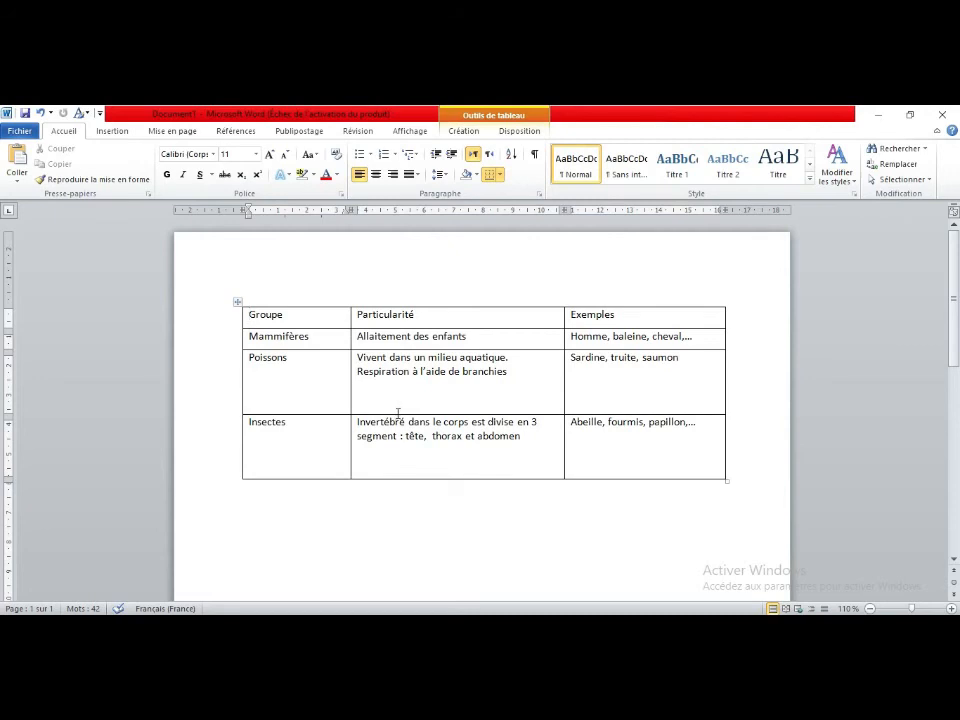
Adjust the row heights, making the Poissons and Mammifères rows taller and the Insectes row shorter
mouse_move(401, 413)
left_mouse_down()
mouse_move(405, 431)
mouse_move(405, 406)
mouse_move(407, 432)
left_mouse_up()
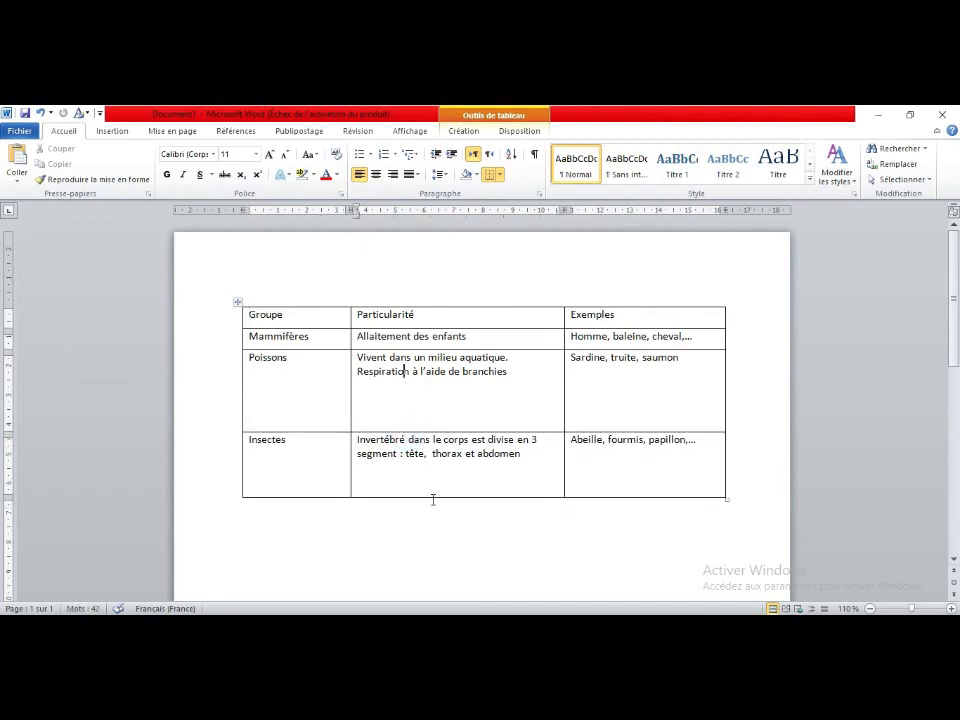
left_click_drag(430, 495, 429, 474)
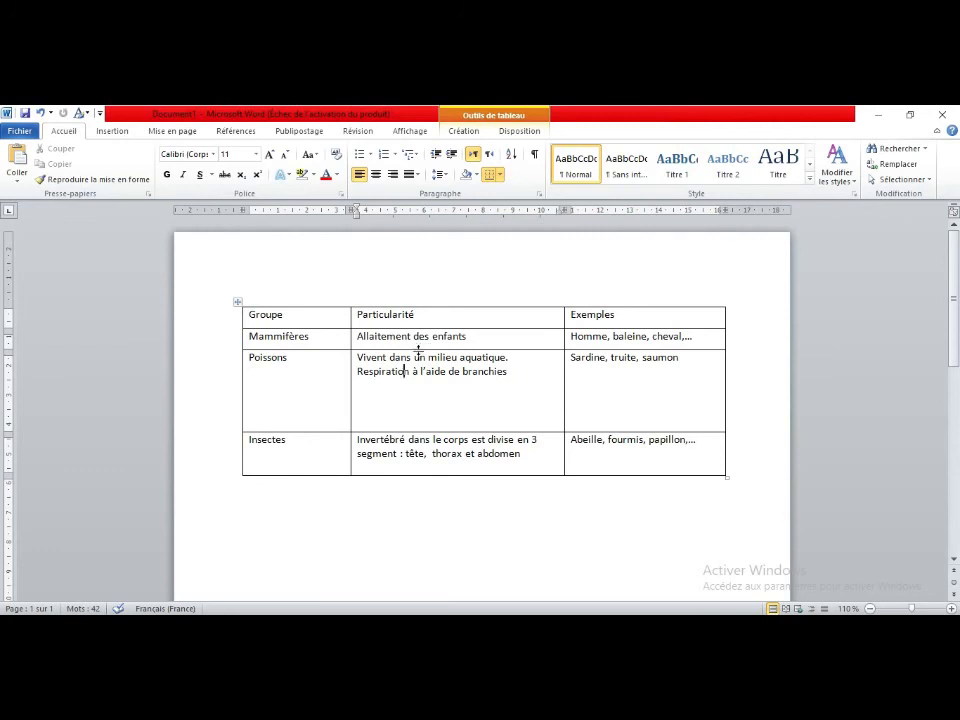
left_click_drag(420, 349, 426, 365)
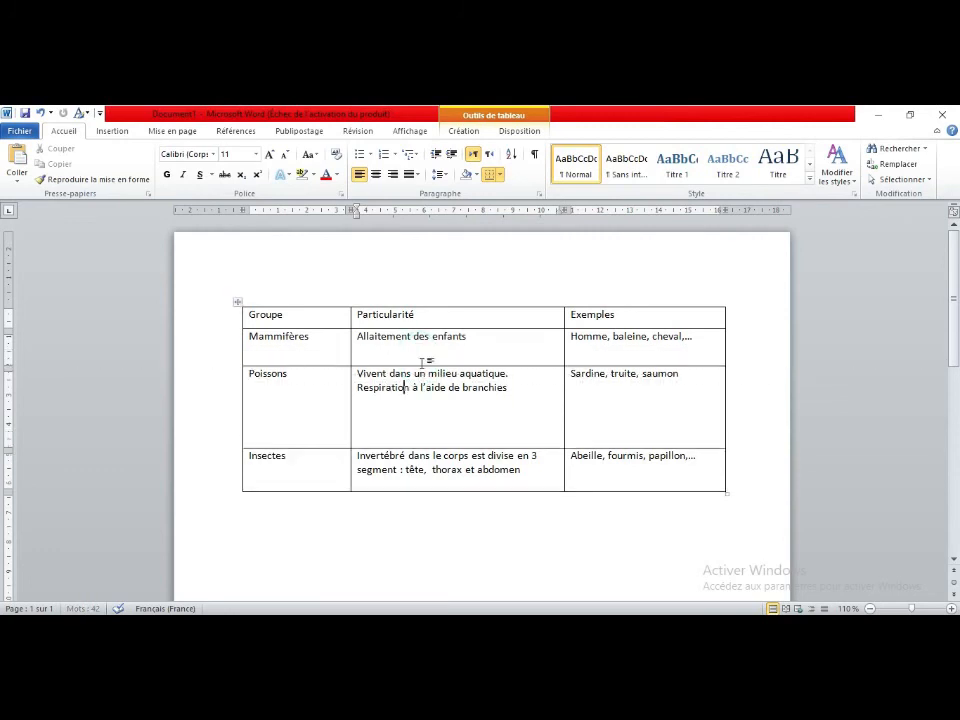
left_click(631, 471)
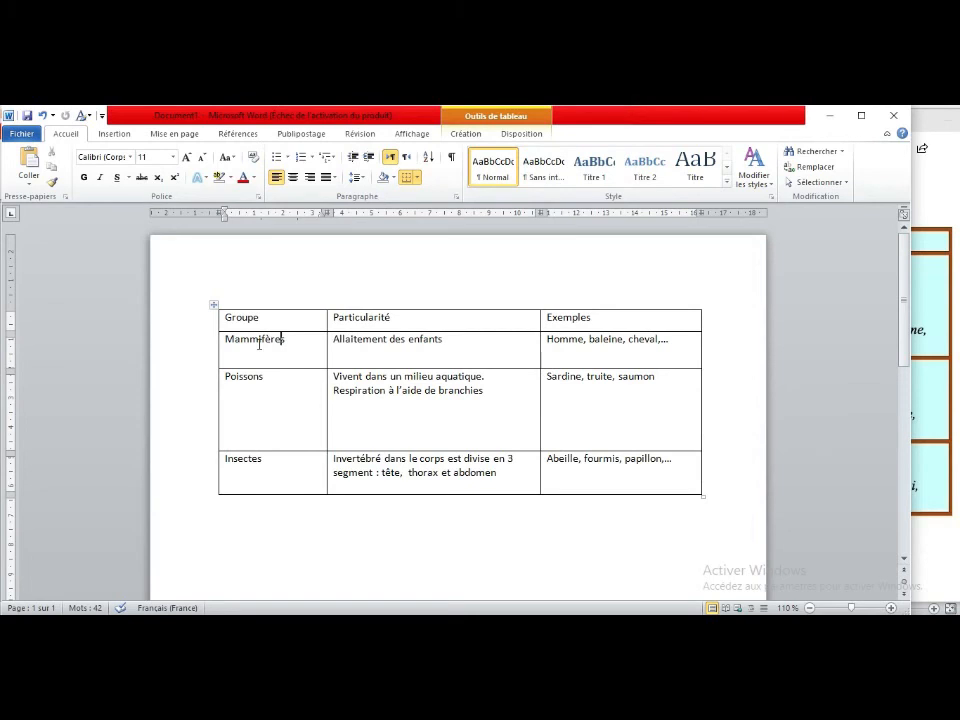
Centre the text Mammifères horizontally and vertically in its cell
right_click(259, 345)
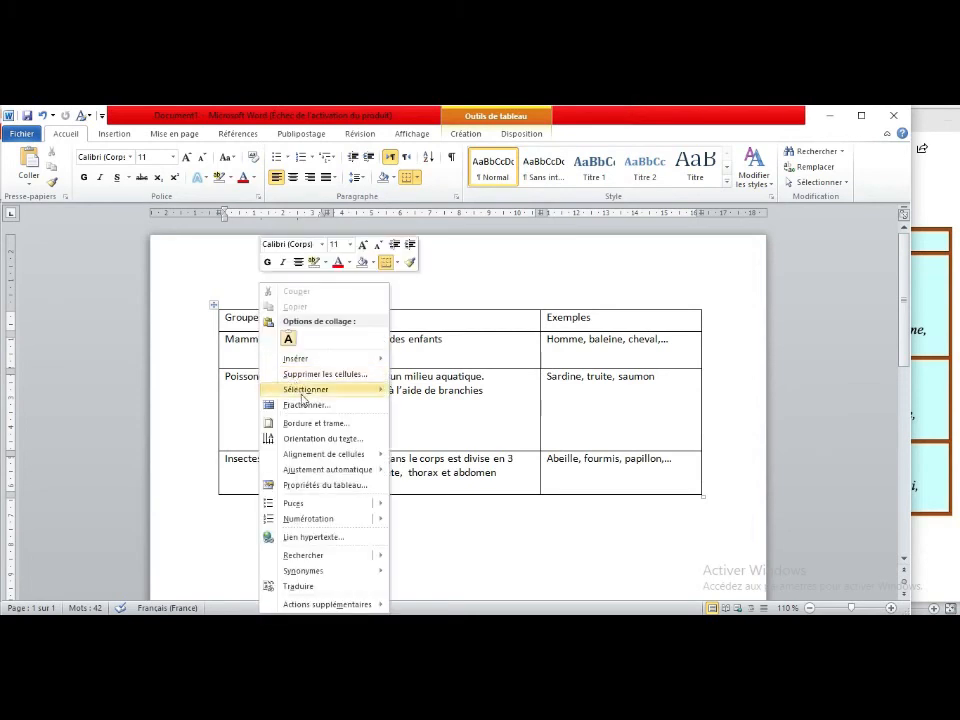
mouse_move(322, 458)
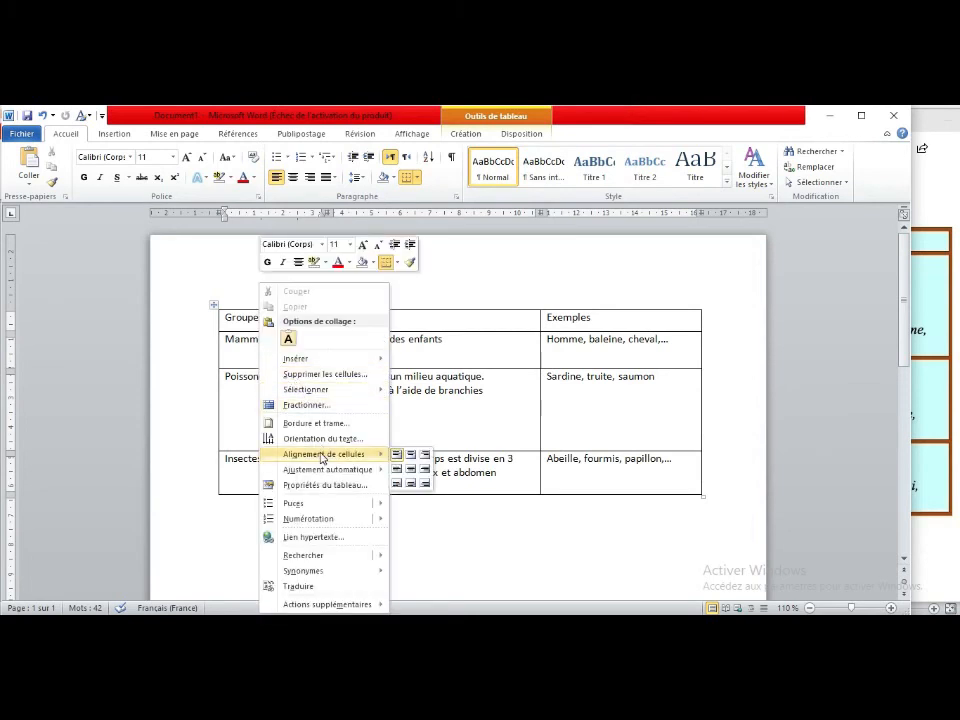
left_click(410, 456)
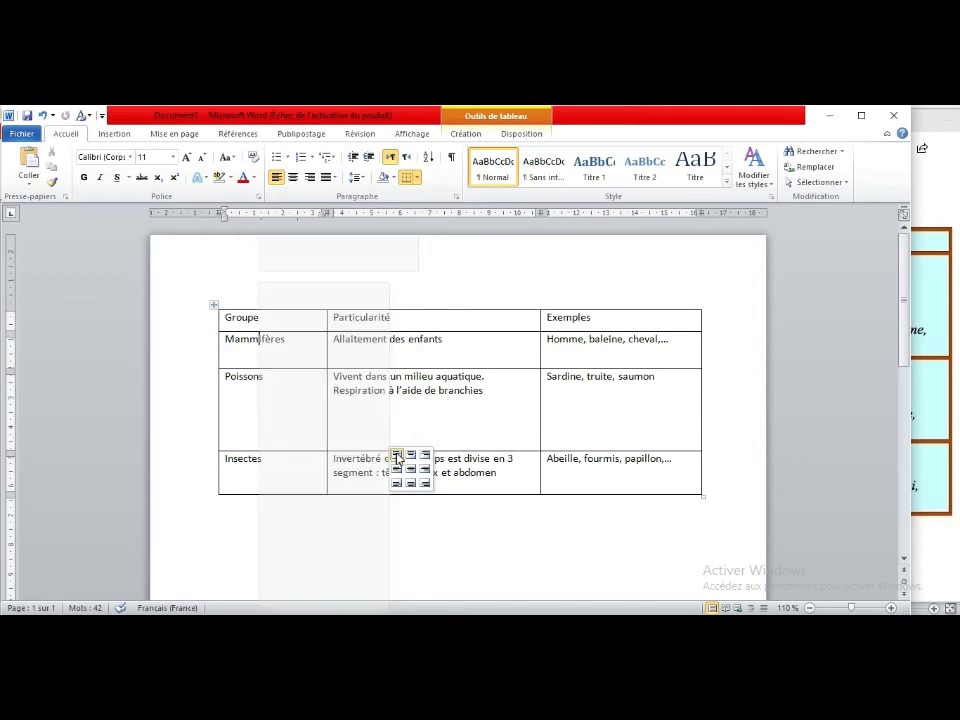
left_click(411, 470)
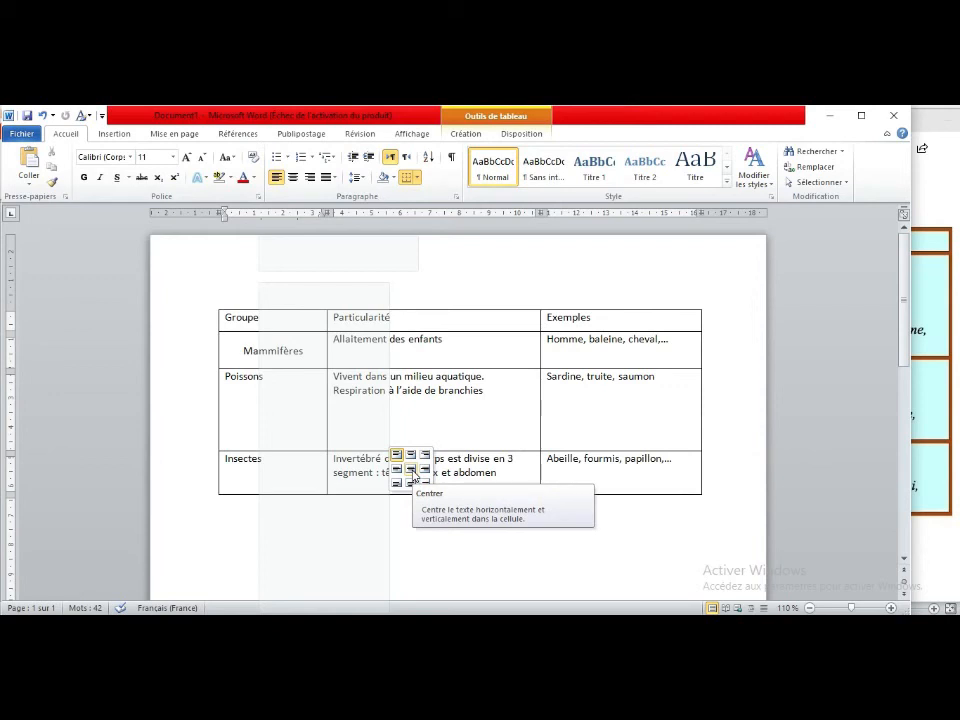
left_click(411, 472)
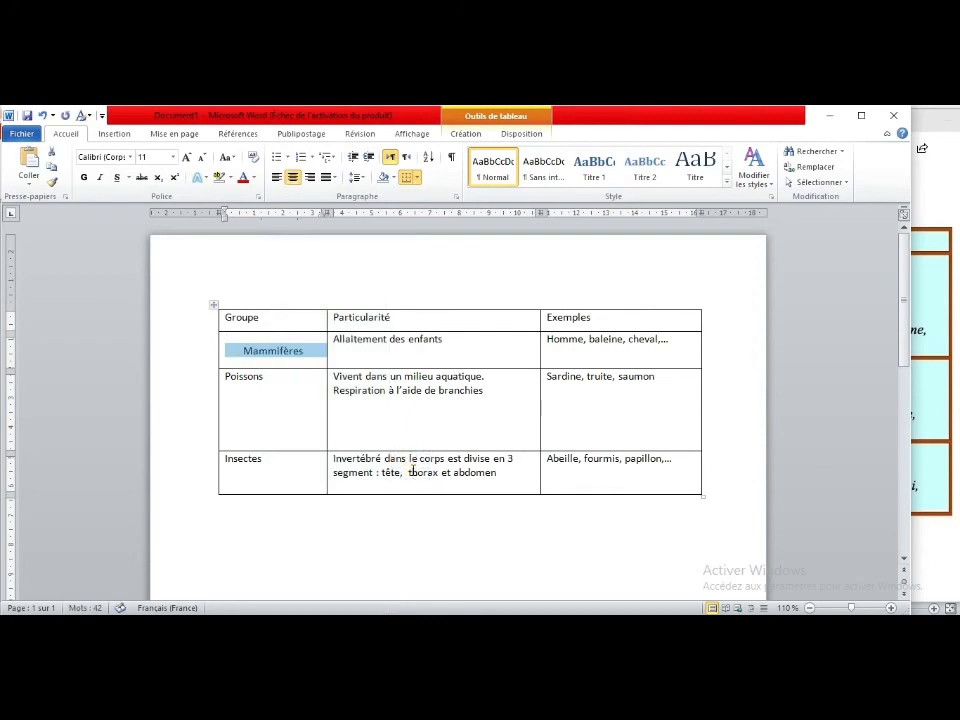
Centre the texts Poissons and Insectes horizontally and vertically in their cells
left_click(304, 437)
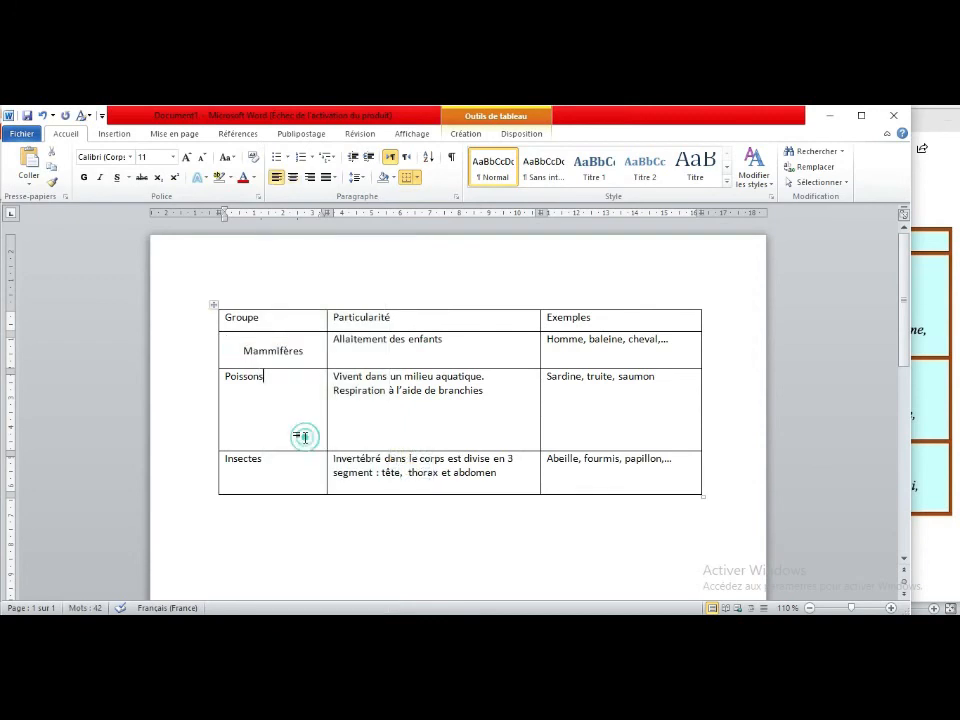
right_click(308, 438)
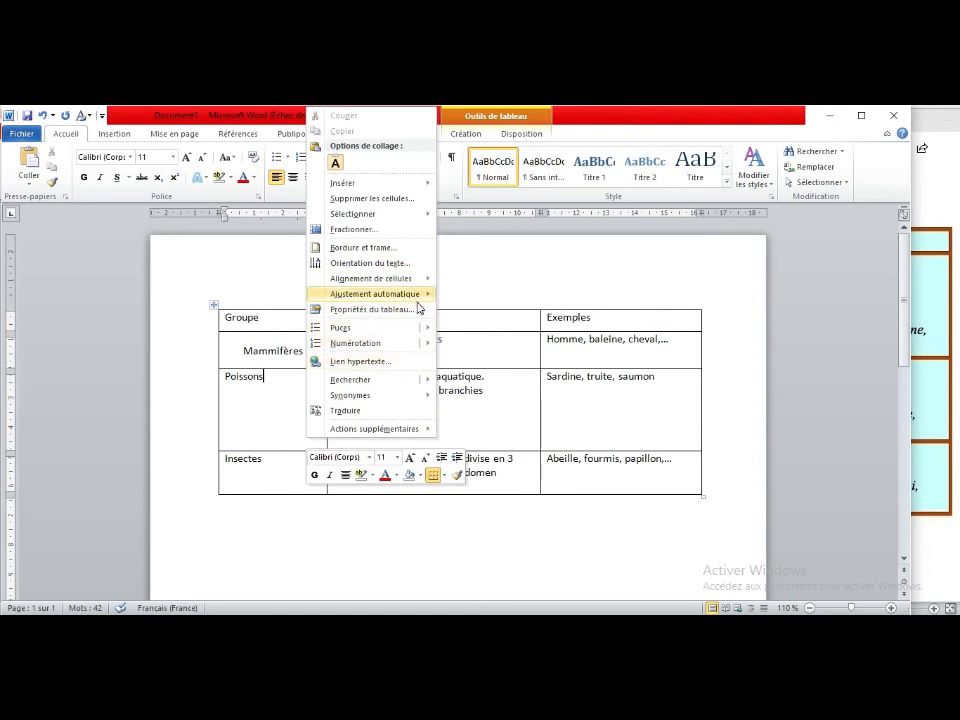
mouse_move(418, 285)
left_click(457, 293)
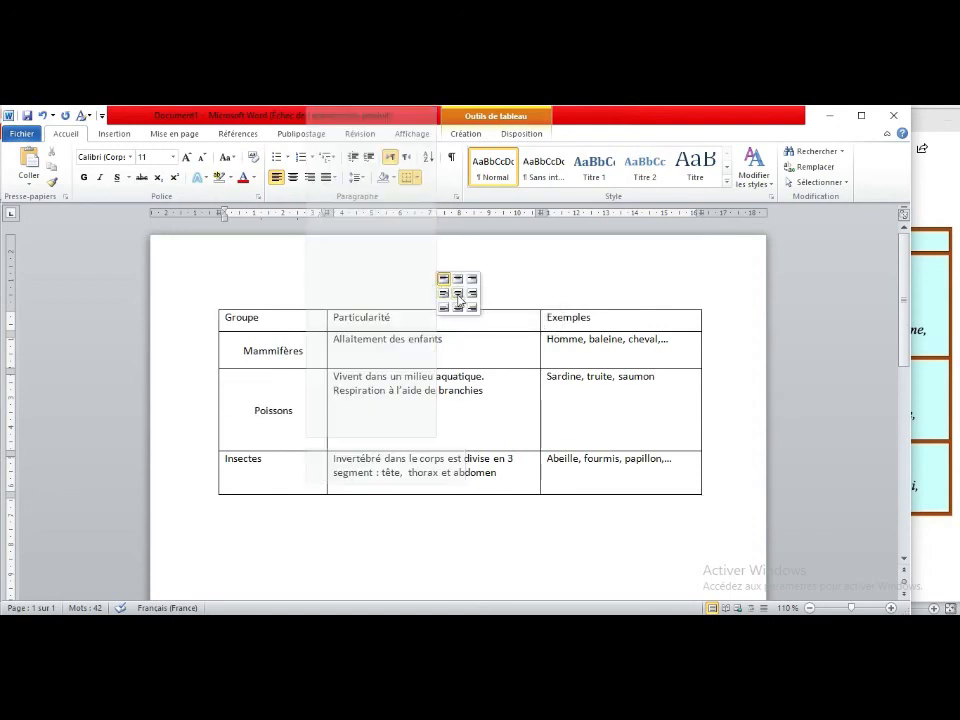
left_click(285, 457)
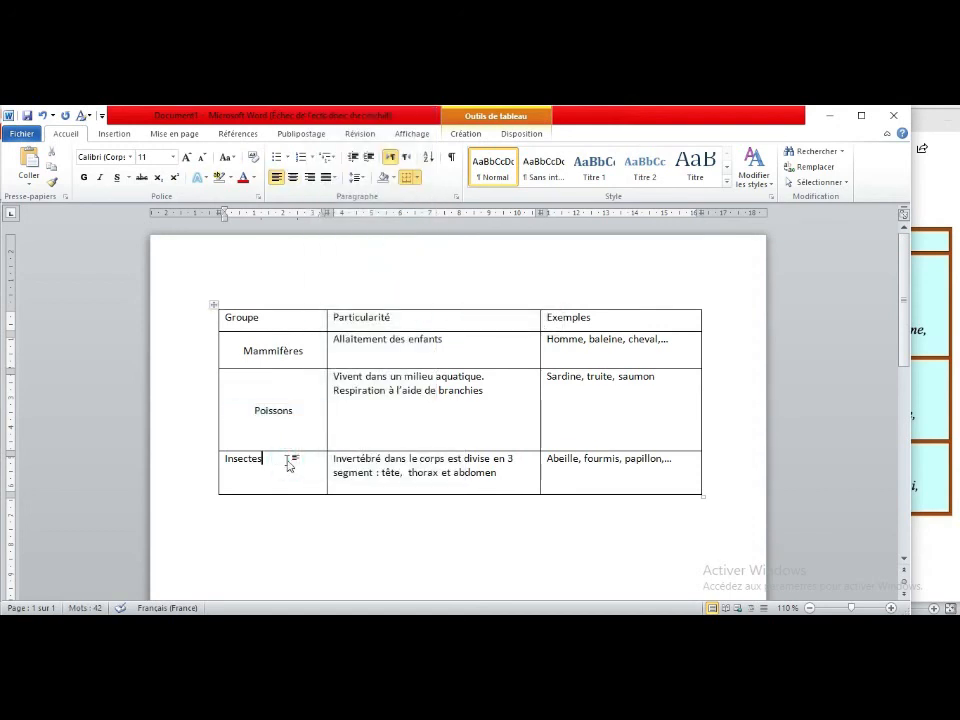
right_click(287, 463)
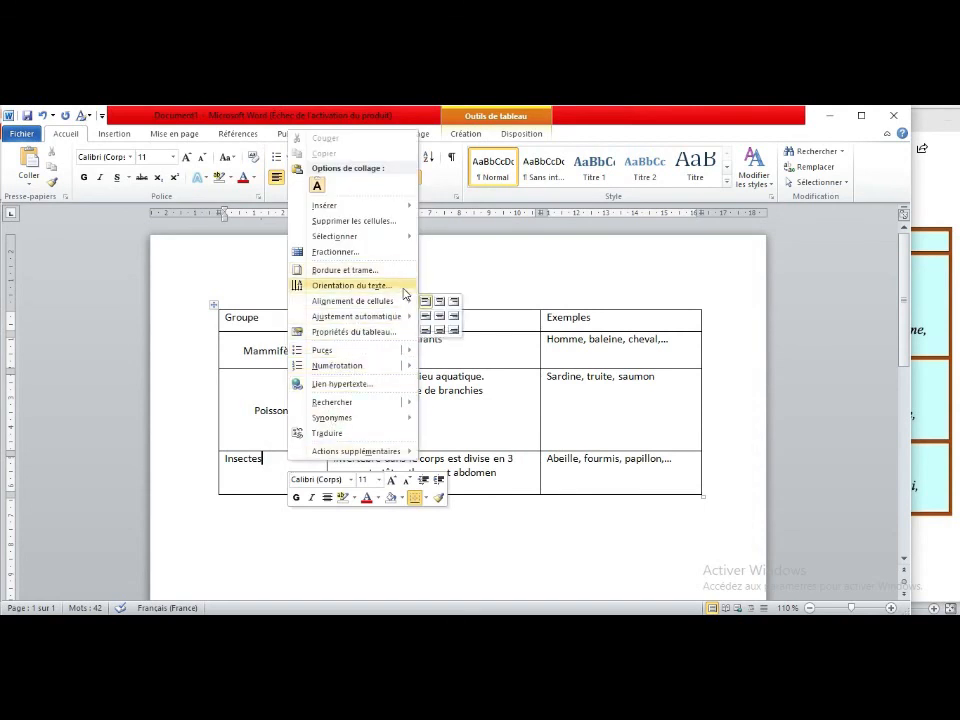
mouse_move(403, 301)
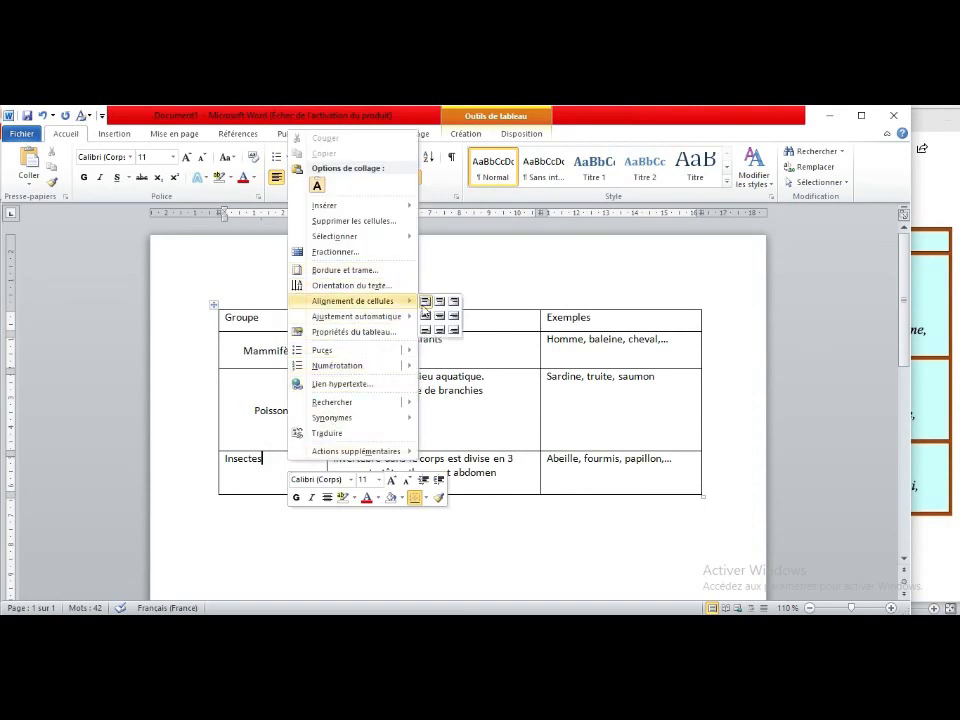
left_click(438, 315)
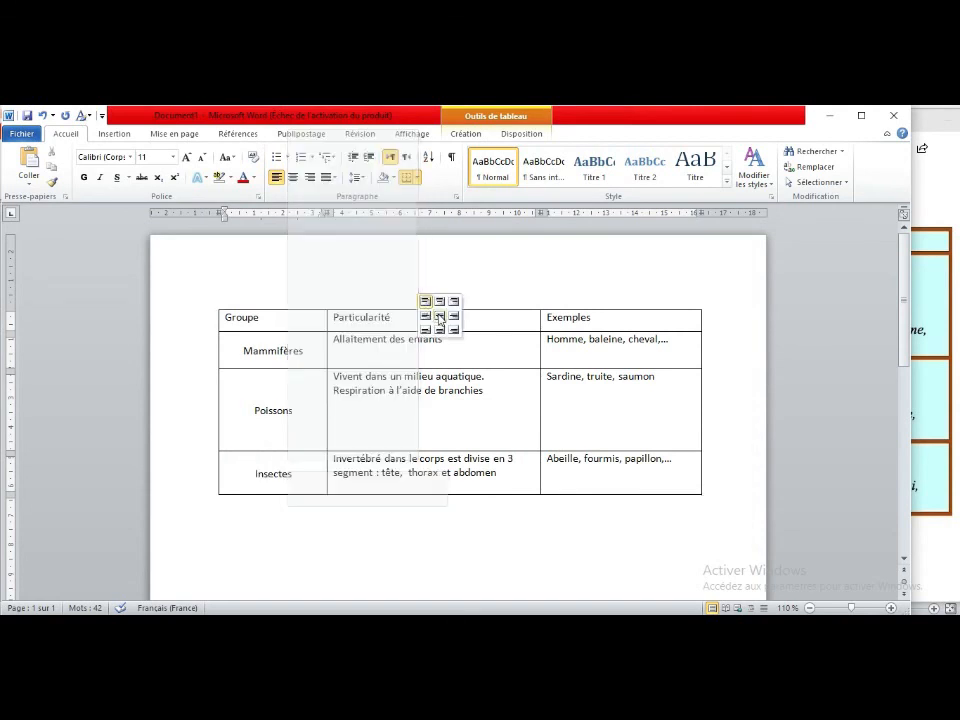
Align the Exemples texts of the Mammifères, Poissons and Insectes rows to the bottom centre of their cells
right_click(589, 345)
mouse_move(660, 454)
left_click(738, 483)
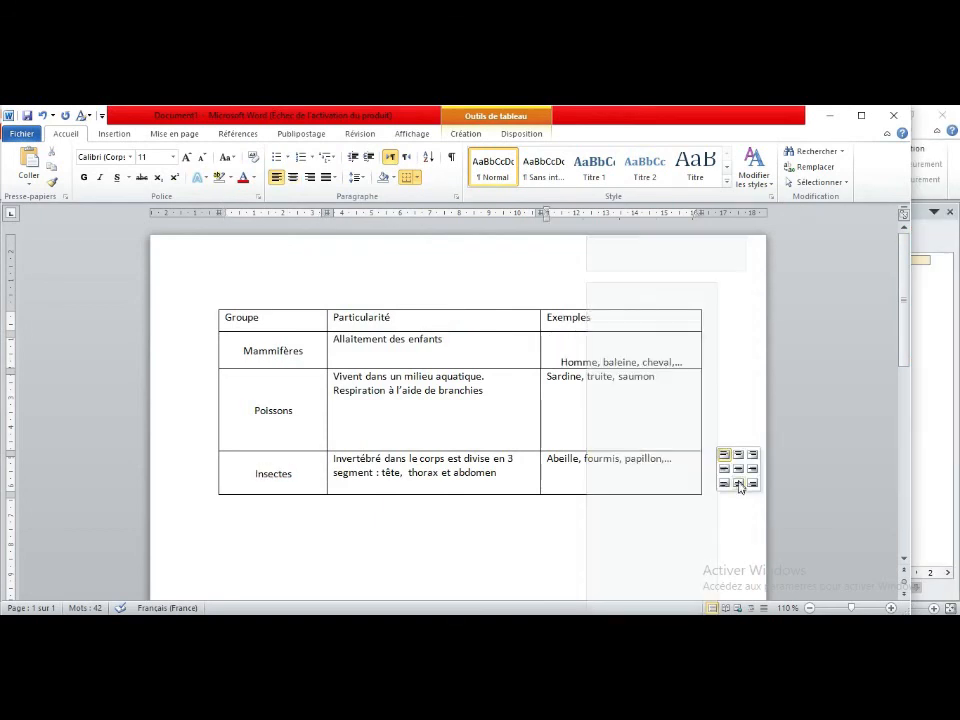
left_click(651, 418)
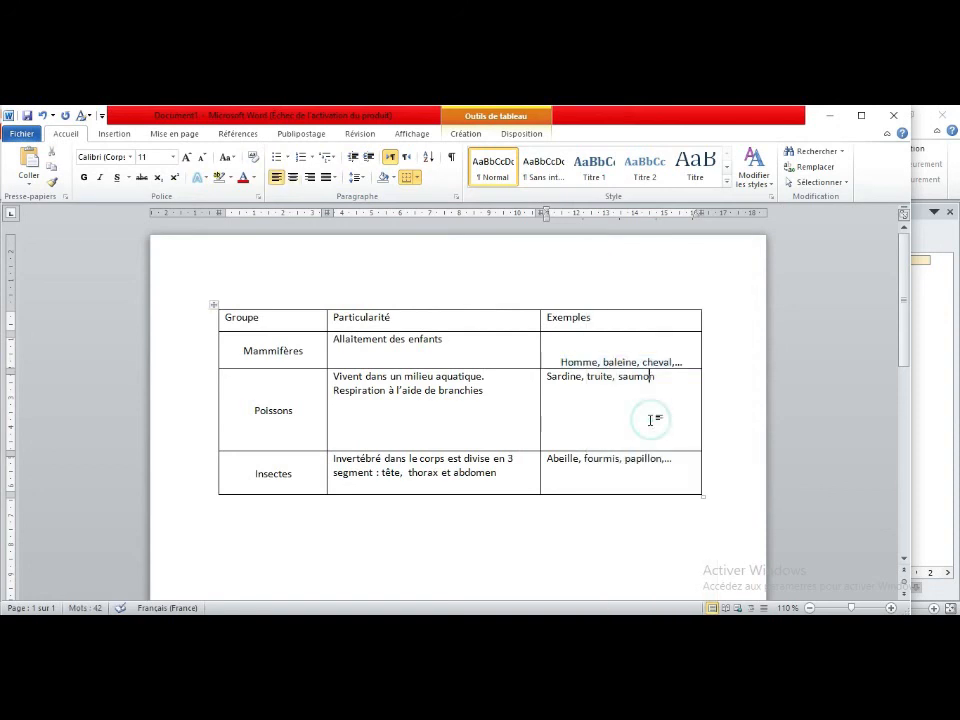
right_click(649, 418)
mouse_move(733, 452)
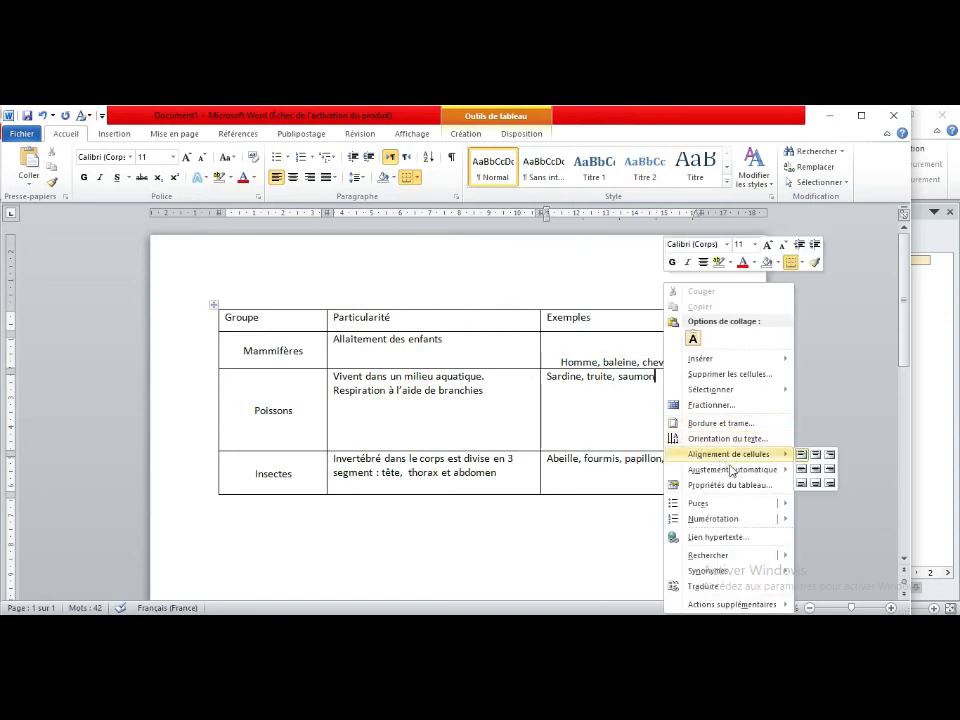
left_click(816, 484)
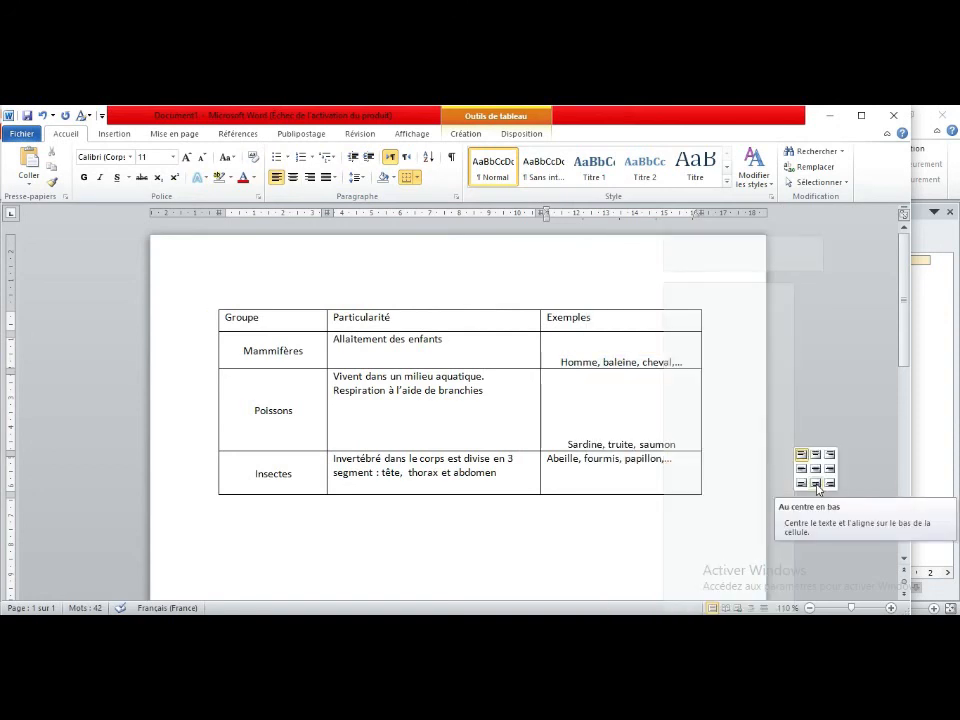
left_click(660, 463)
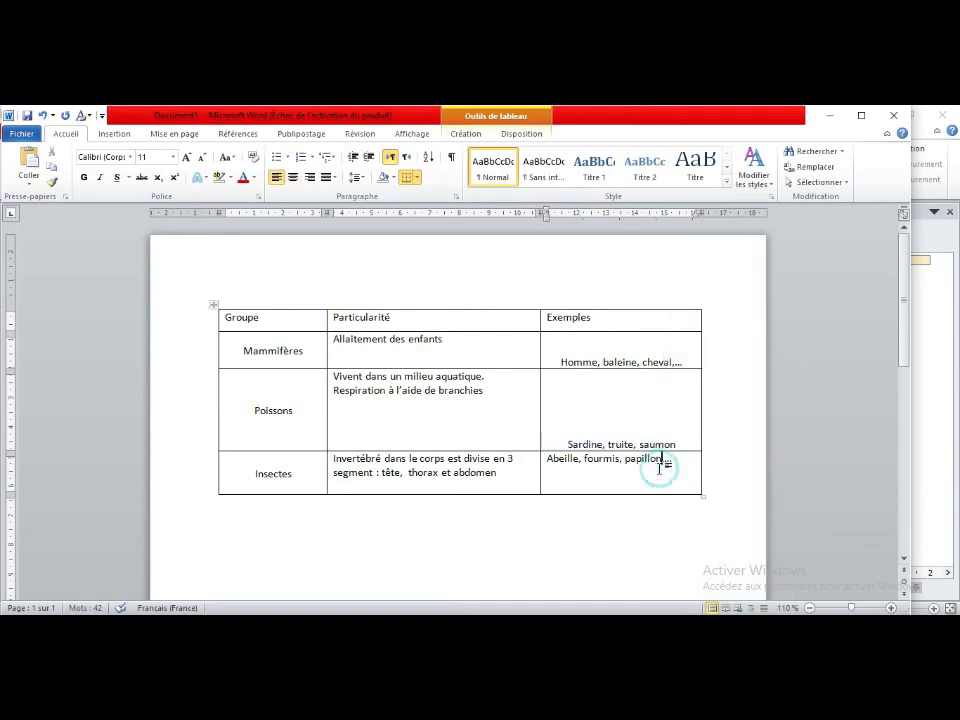
right_click(660, 465)
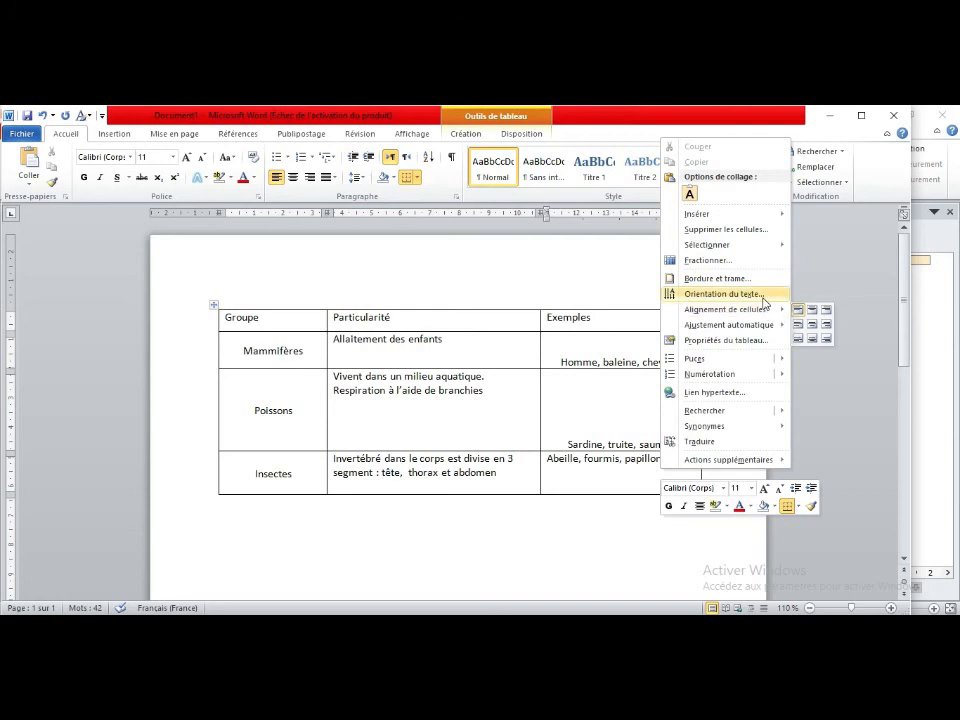
left_click(812, 339)
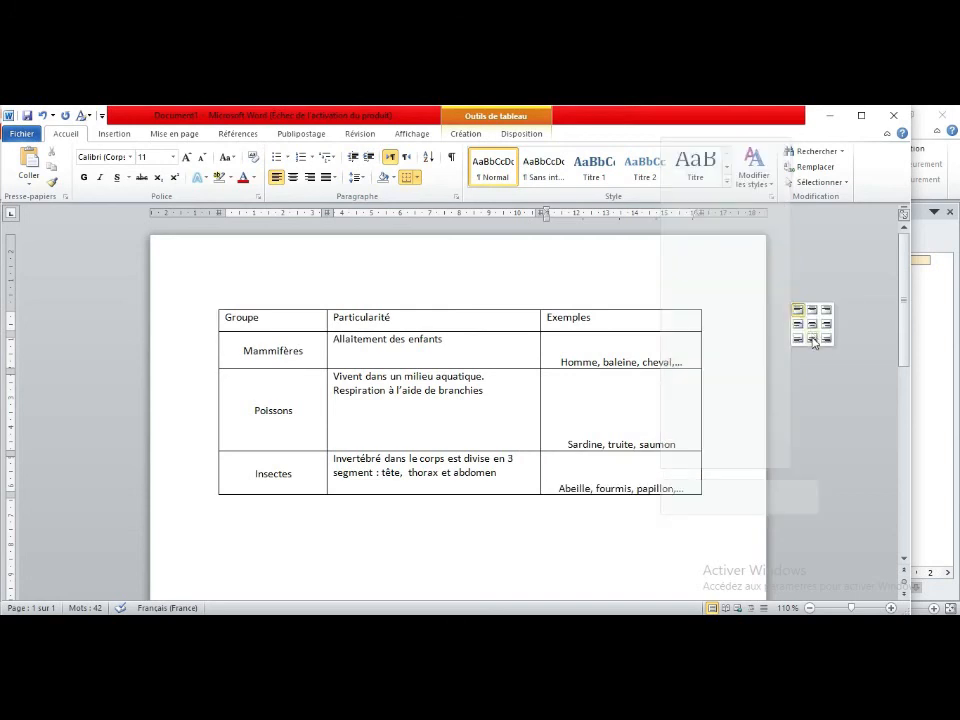
Compare the table's cell alignment and colours with the reference image
left_click(456, 483)
key("alt+Tab")
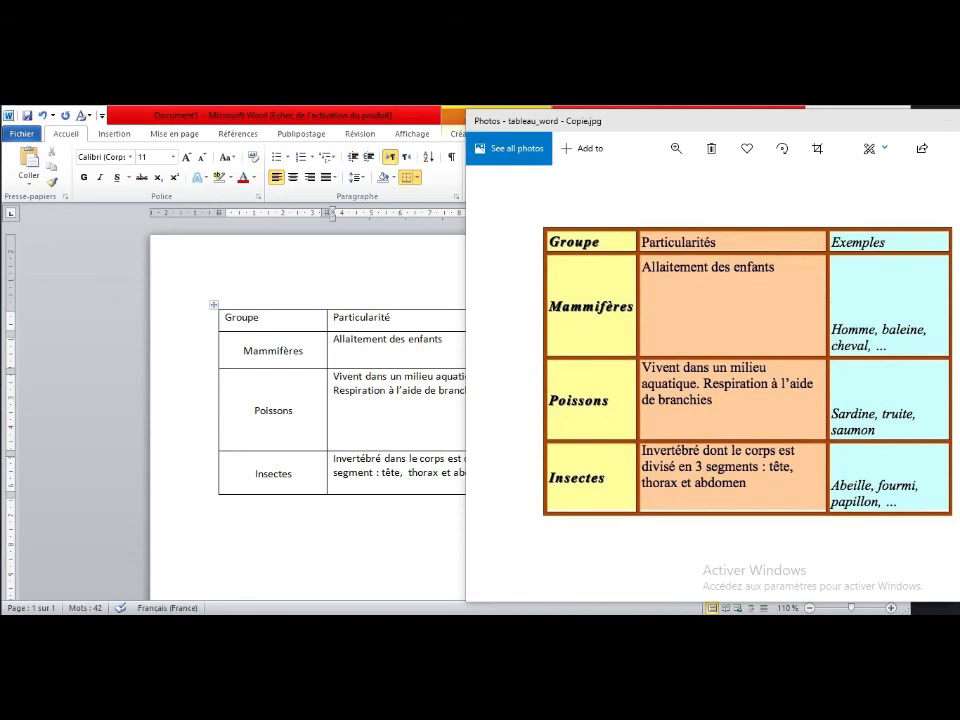
key("alt+F4")
Shade all cells of the Groupe column dark orange, from its header down to Insectes
left_click_drag(281, 319, 312, 472)
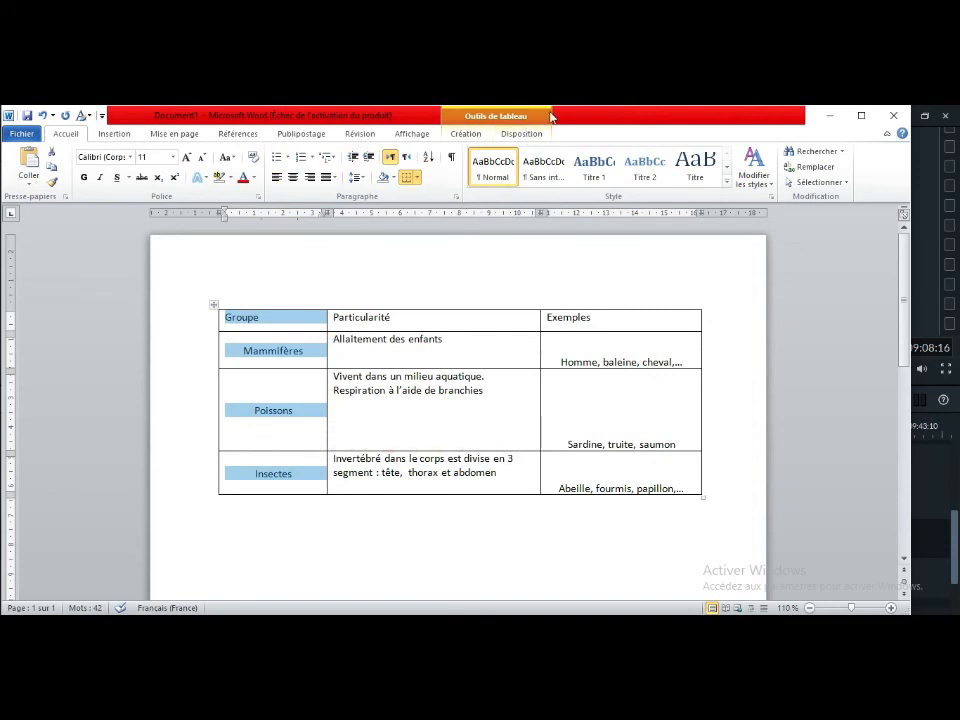
left_click(394, 178)
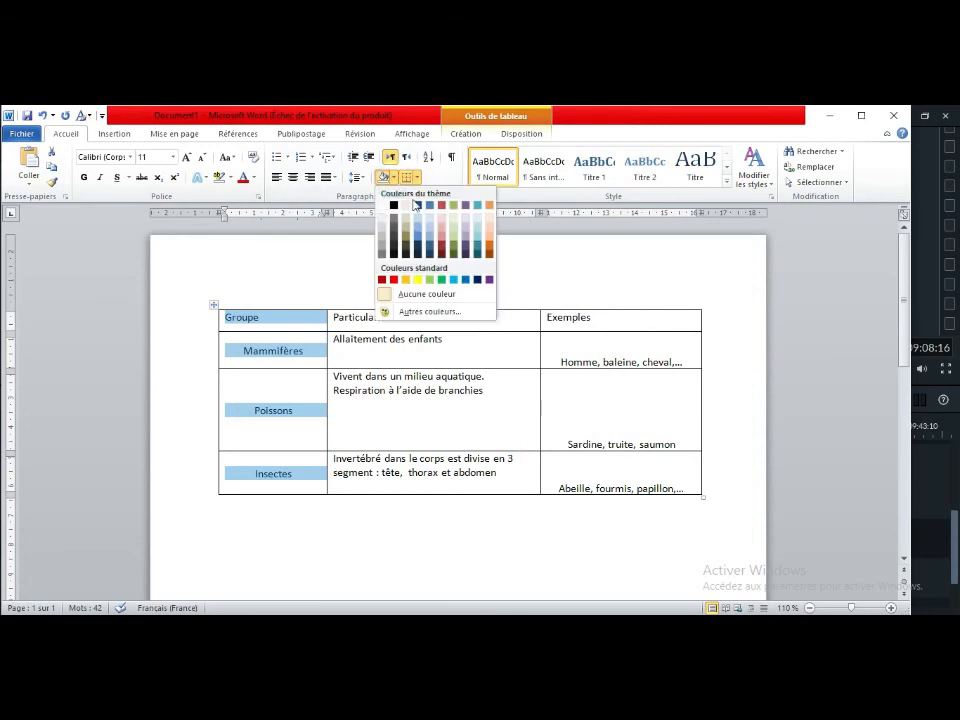
left_click(489, 248)
Fill the Particularité column, header included, with a light aqua blue theme shading
left_click_drag(399, 320, 496, 465)
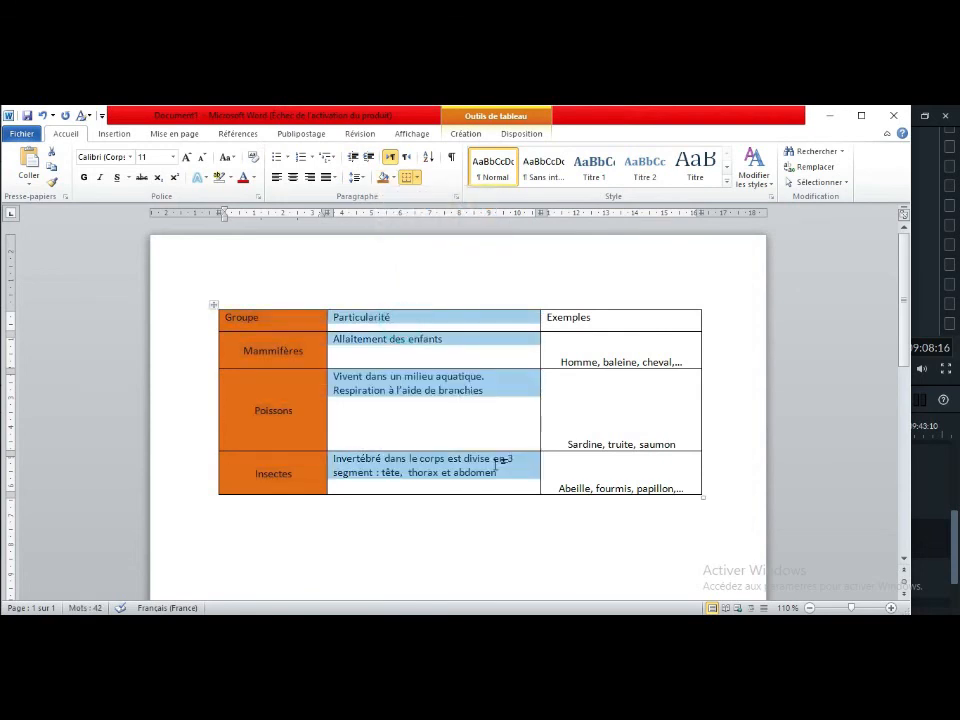
left_click(390, 178)
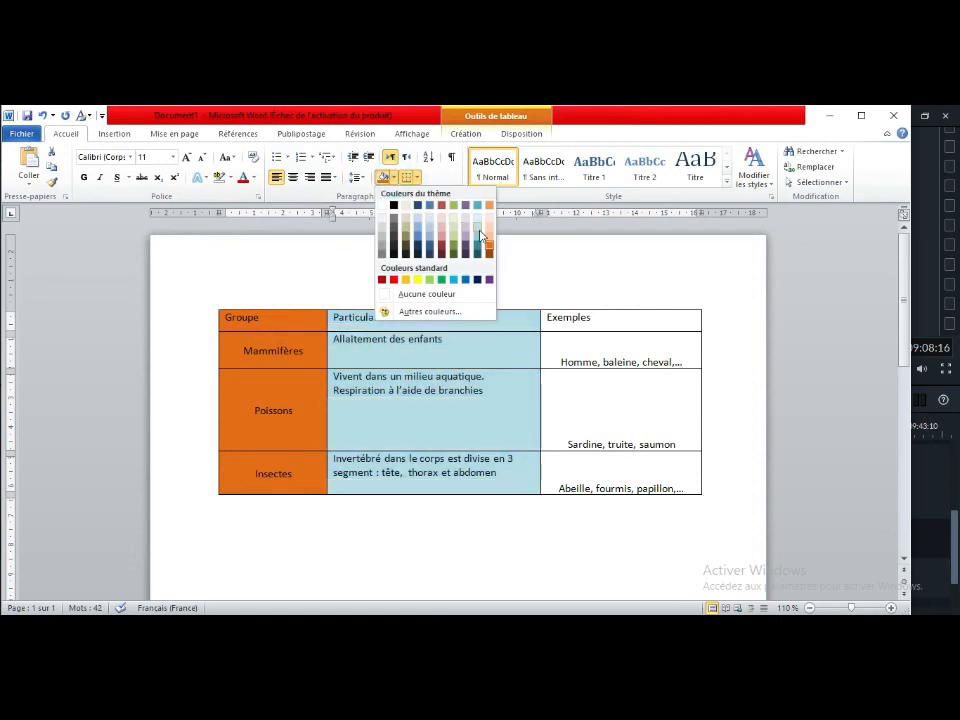
left_click(482, 240)
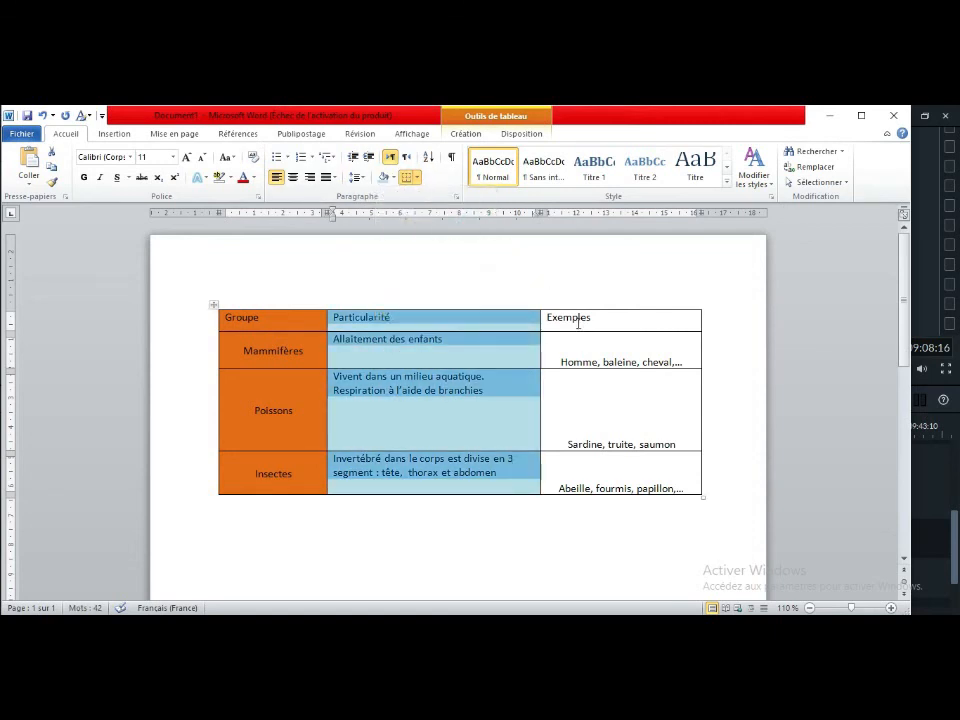
Shade the whole Exemples column with the standard light green and bring up the reference image in Photos
mouse_move(578, 322)
left_mouse_down()
mouse_move(645, 440)
mouse_move(655, 489)
left_mouse_up()
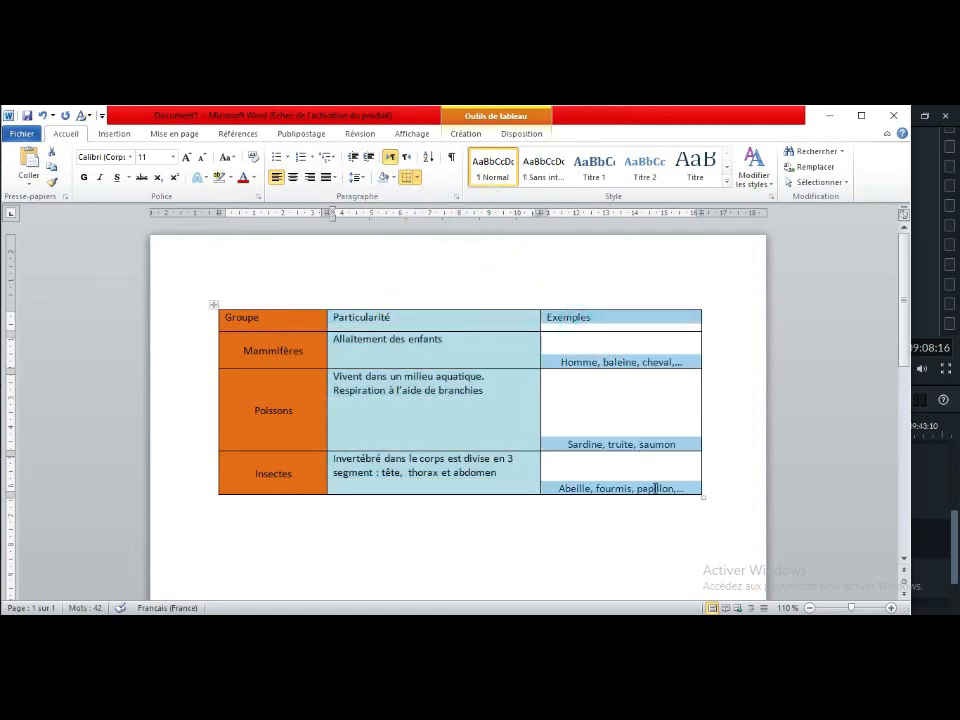
left_click(390, 179)
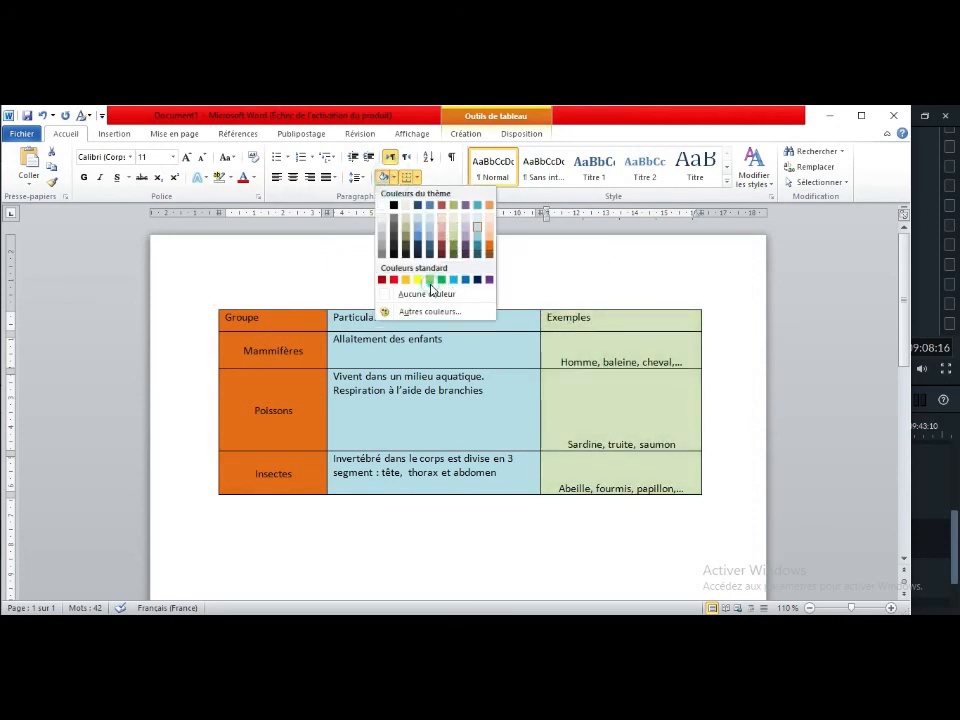
left_click(429, 281)
key("alt+Tab")
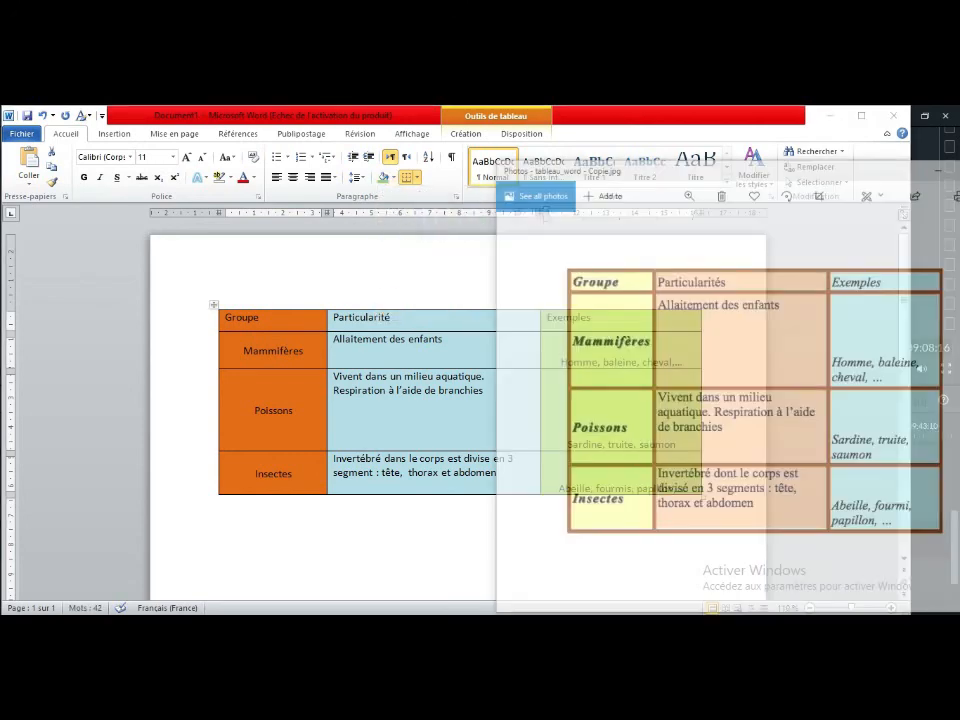